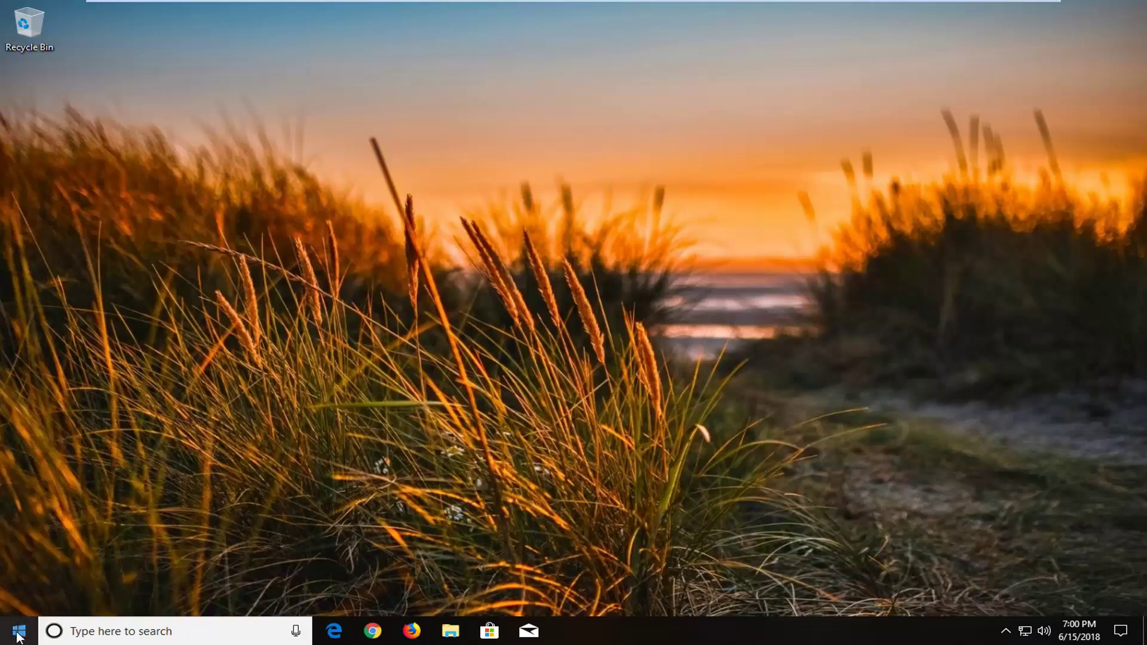
# - Restart the computer from the Start menu's power options
pyautogui.click(18, 635)
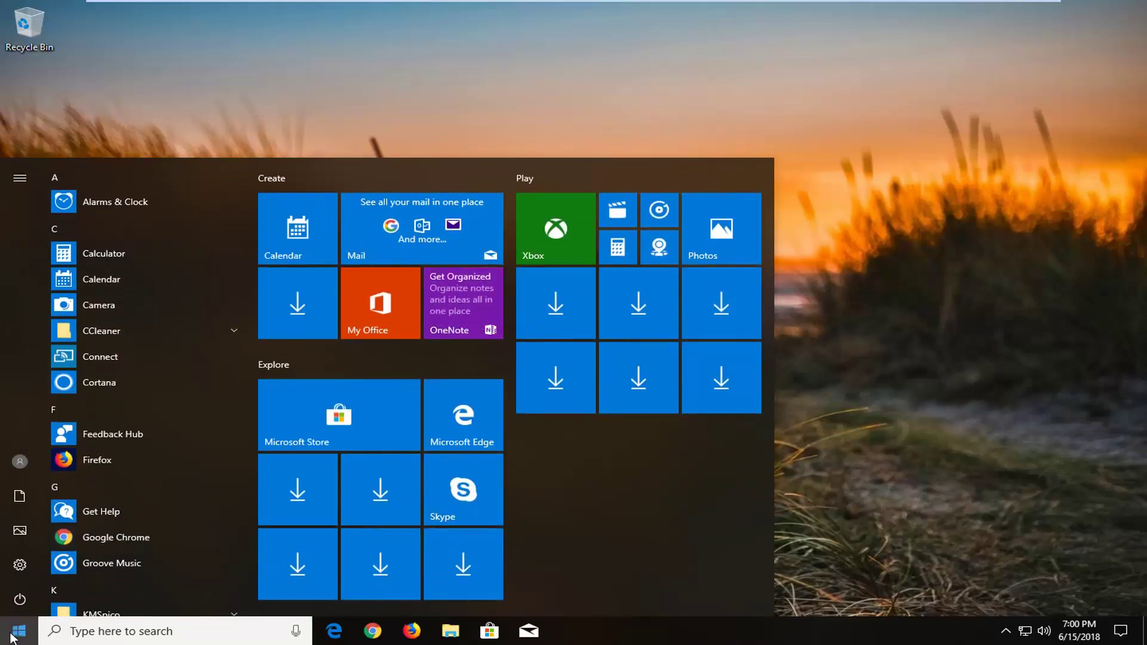
pyautogui.click(20, 599)
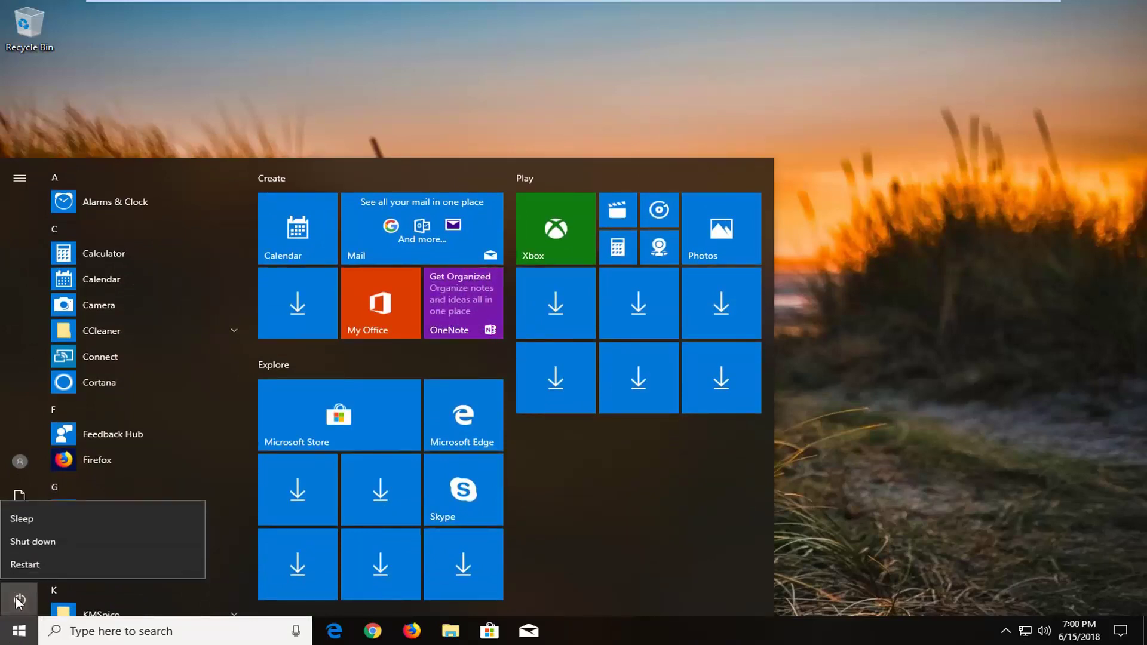
pyautogui.click(31, 563)
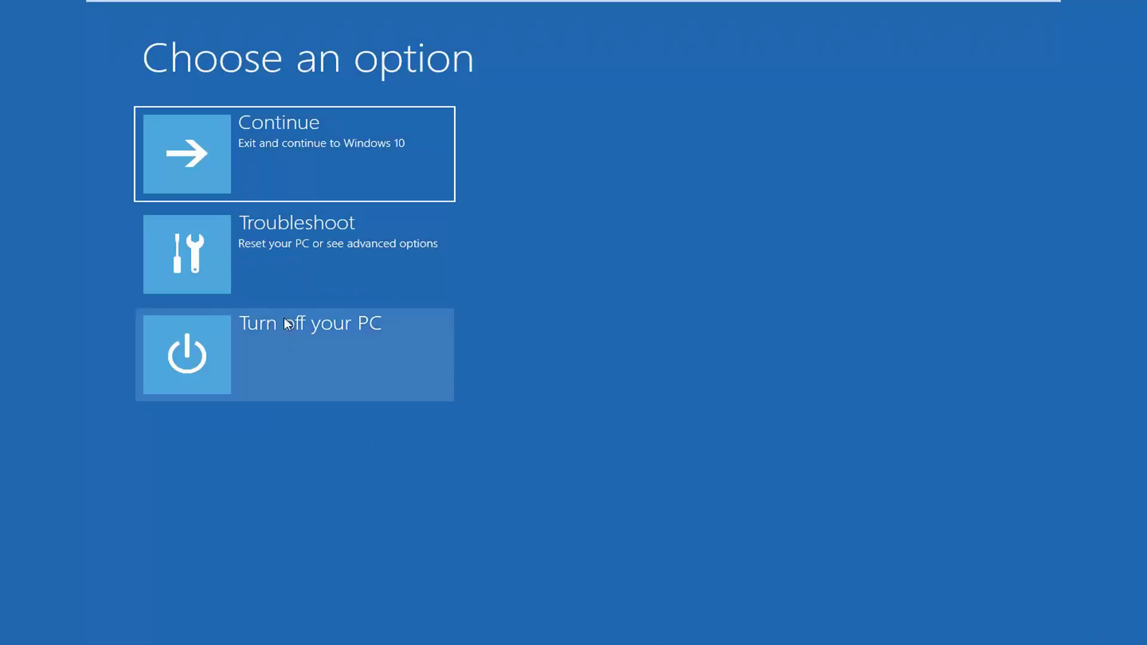
# - Go to Troubleshoot and then Advanced options in the recovery environment
pyautogui.click(284, 259)
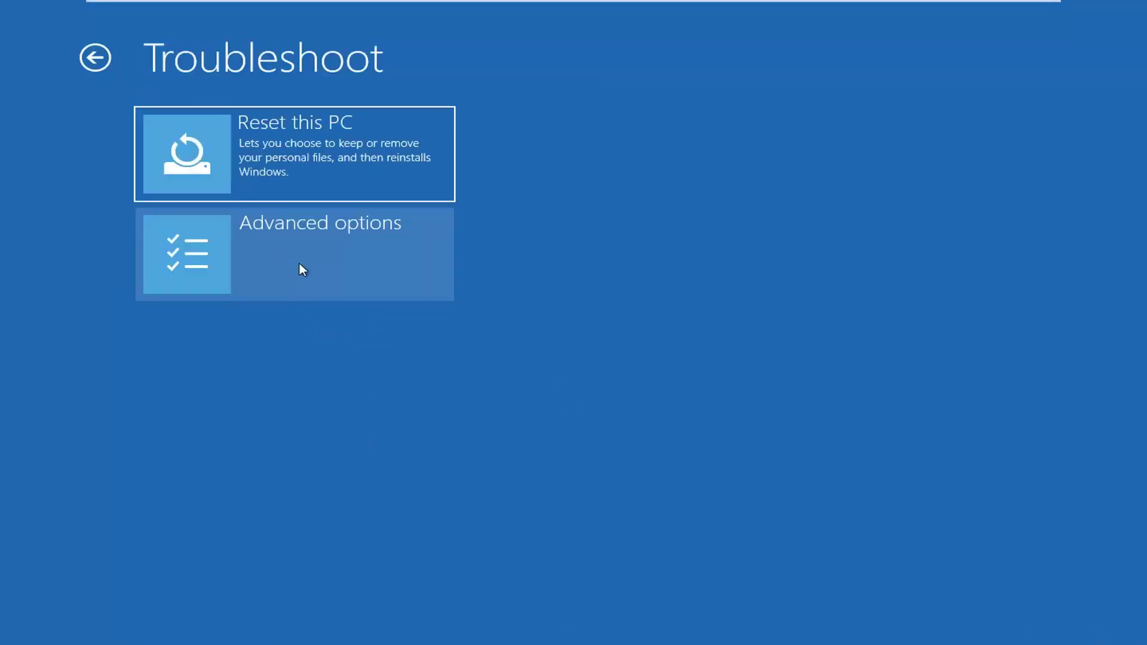
pyautogui.click(305, 263)
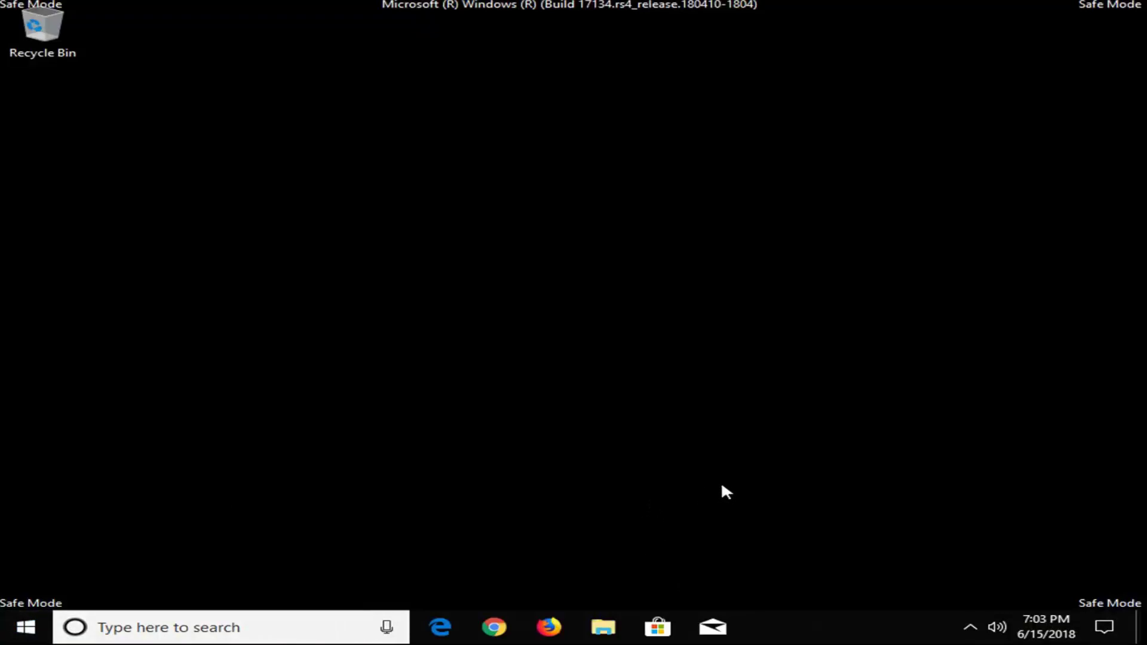
# - Search Start for msconfig, launch System Configuration, and view its Boot and Services tabs
pyautogui.click(25, 626)
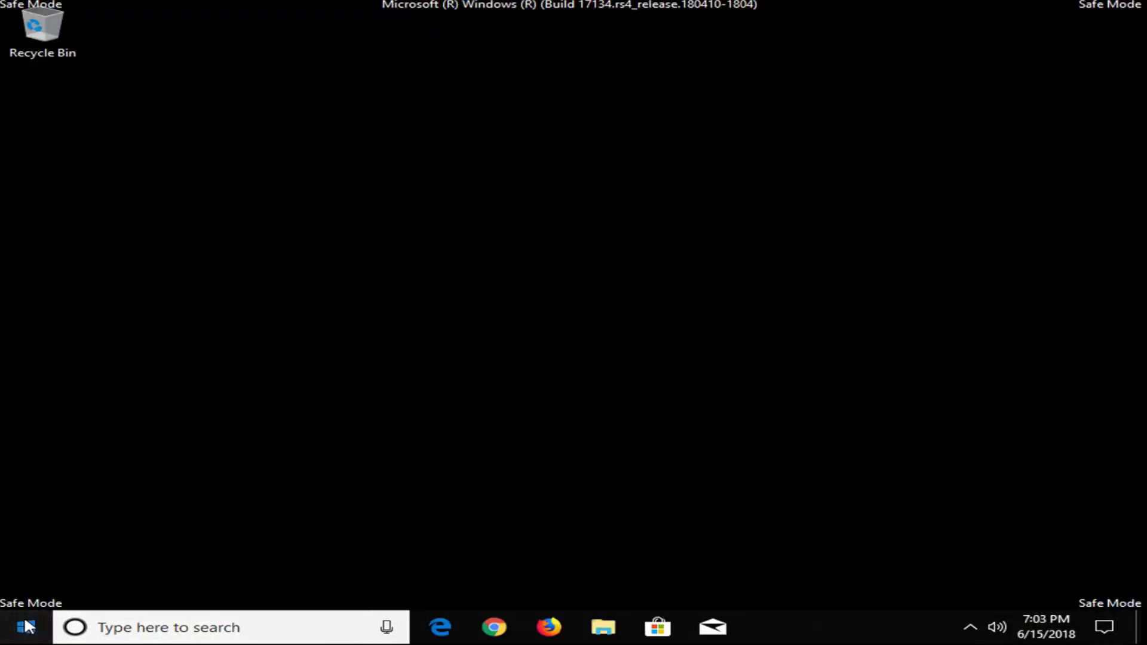
pyautogui.write('m')
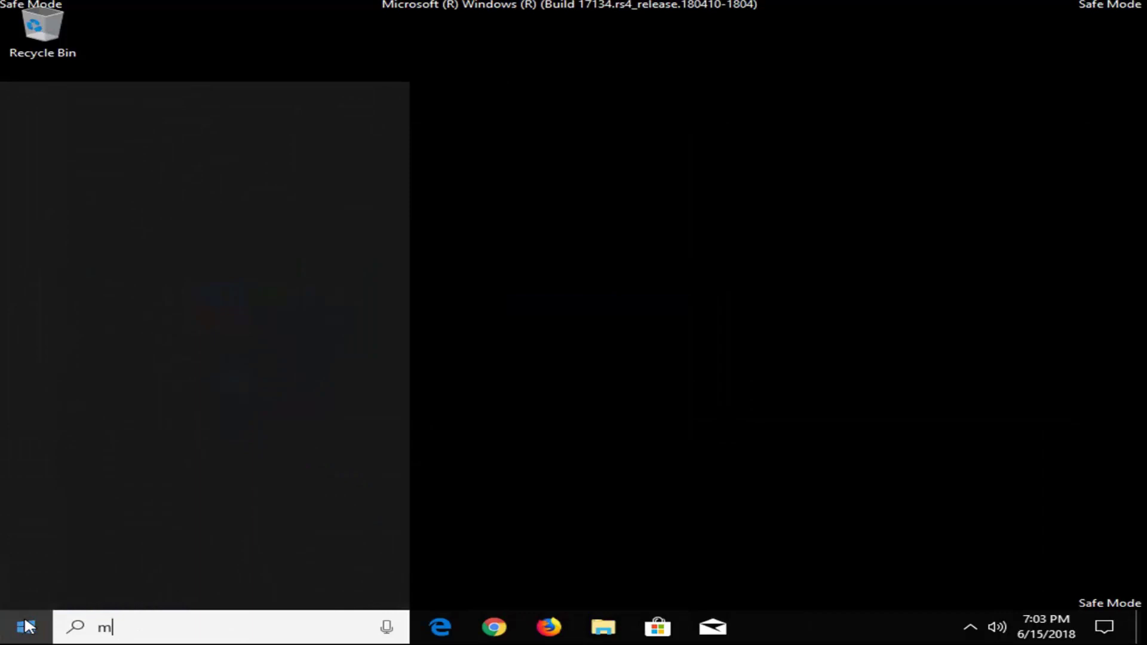
pyautogui.write('sconfig')
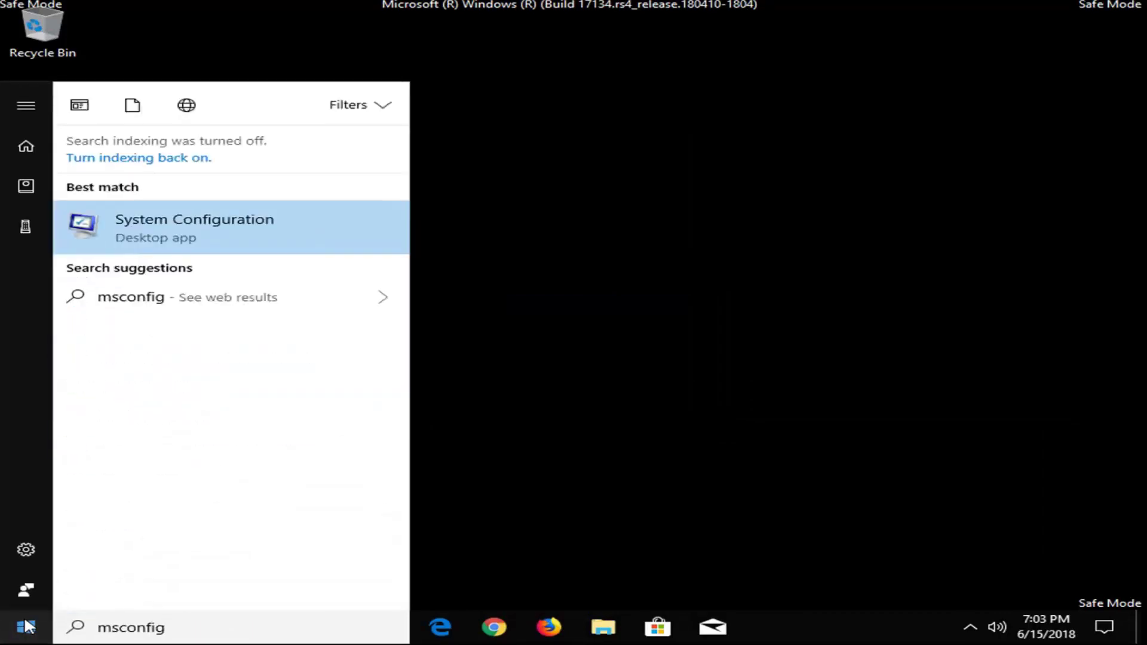
pyautogui.click(144, 226)
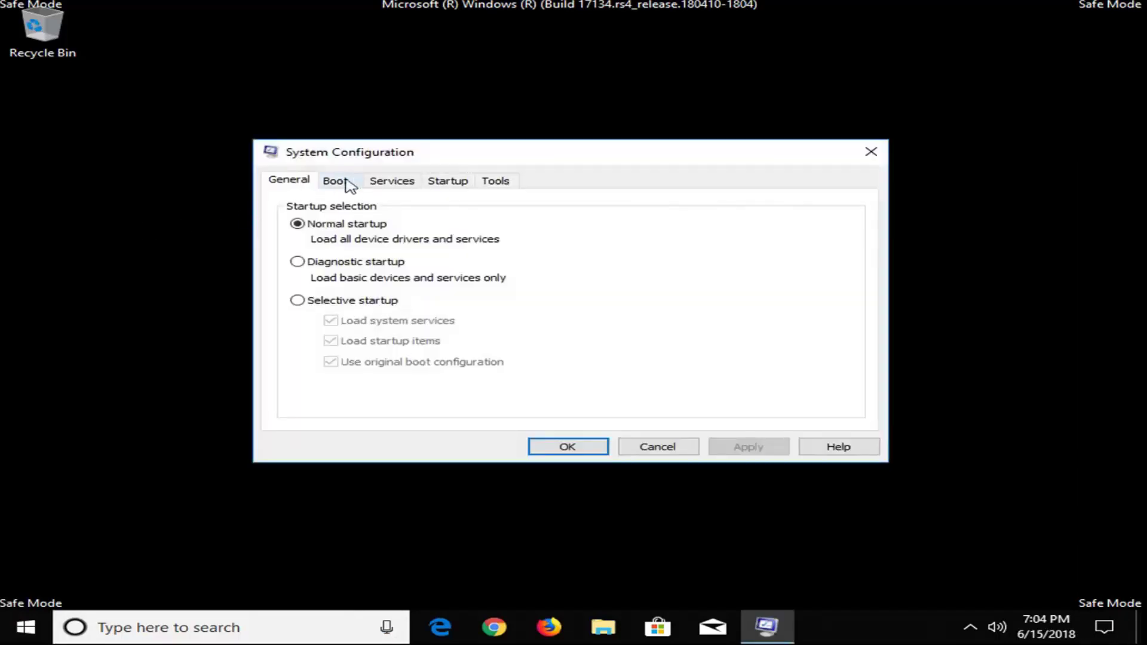
pyautogui.click(346, 183)
pyautogui.click(415, 181)
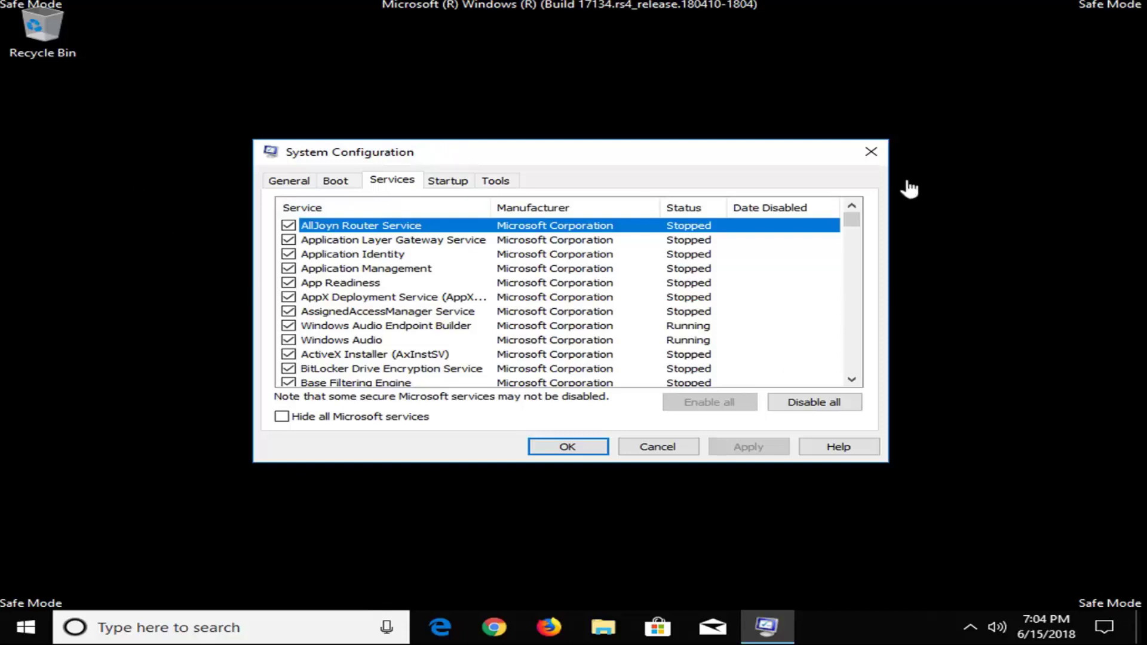
# - Close the System Configuration window
pyautogui.click(870, 156)
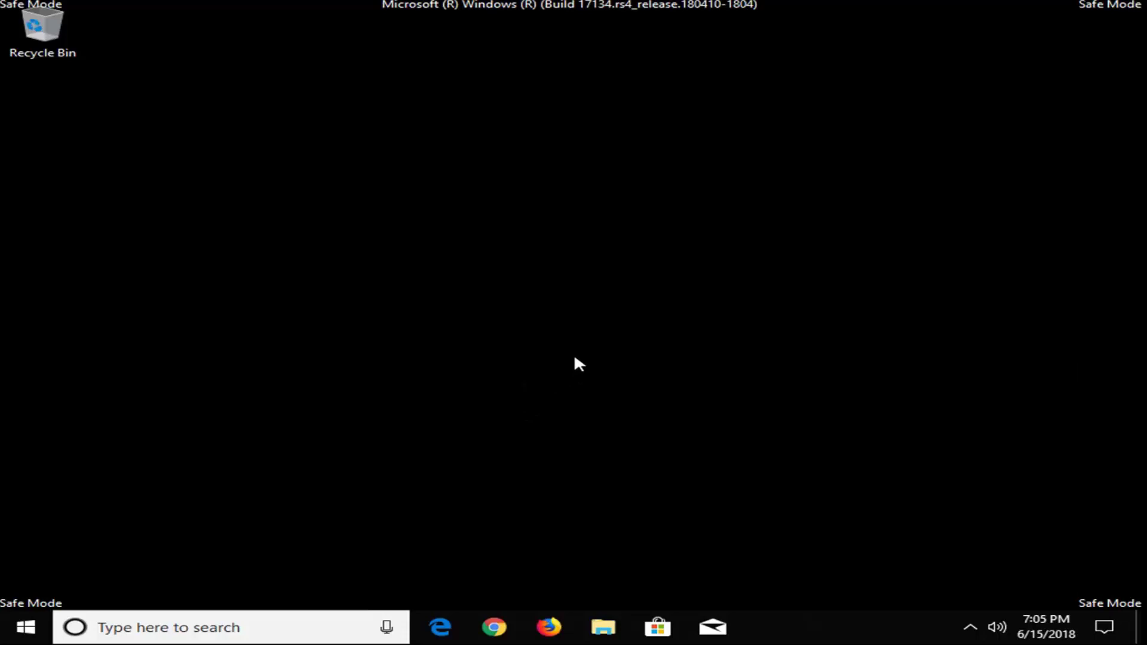
# - Open Settings from Start search, move and close it, then search Start for 'accounts'
pyautogui.click(47, 624)
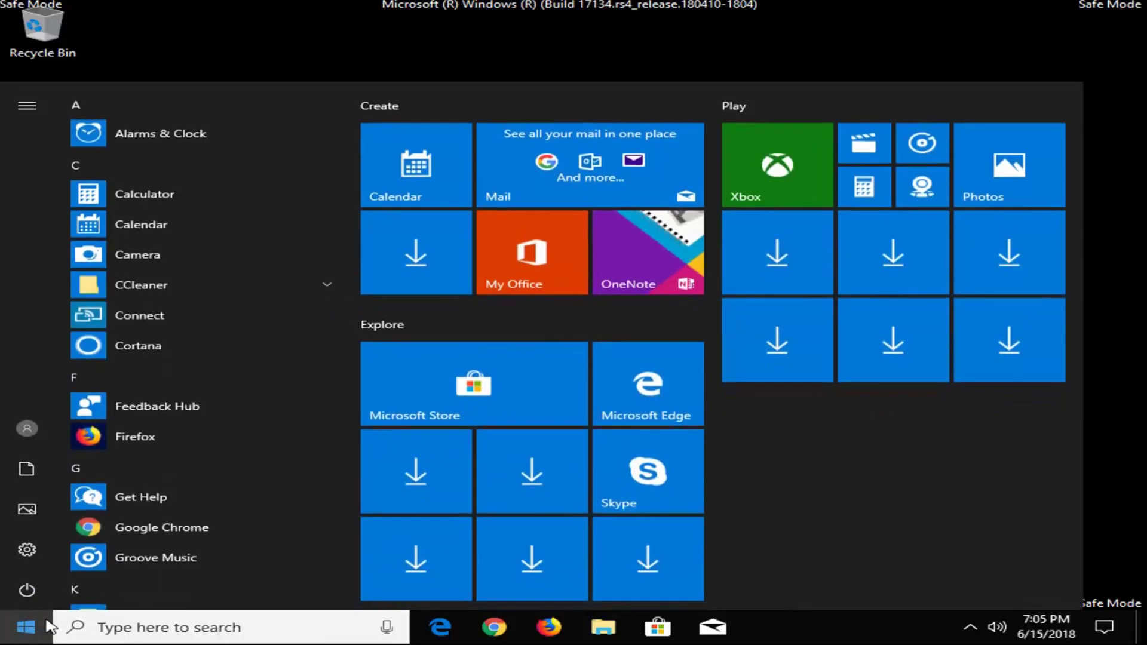
pyautogui.write('s')
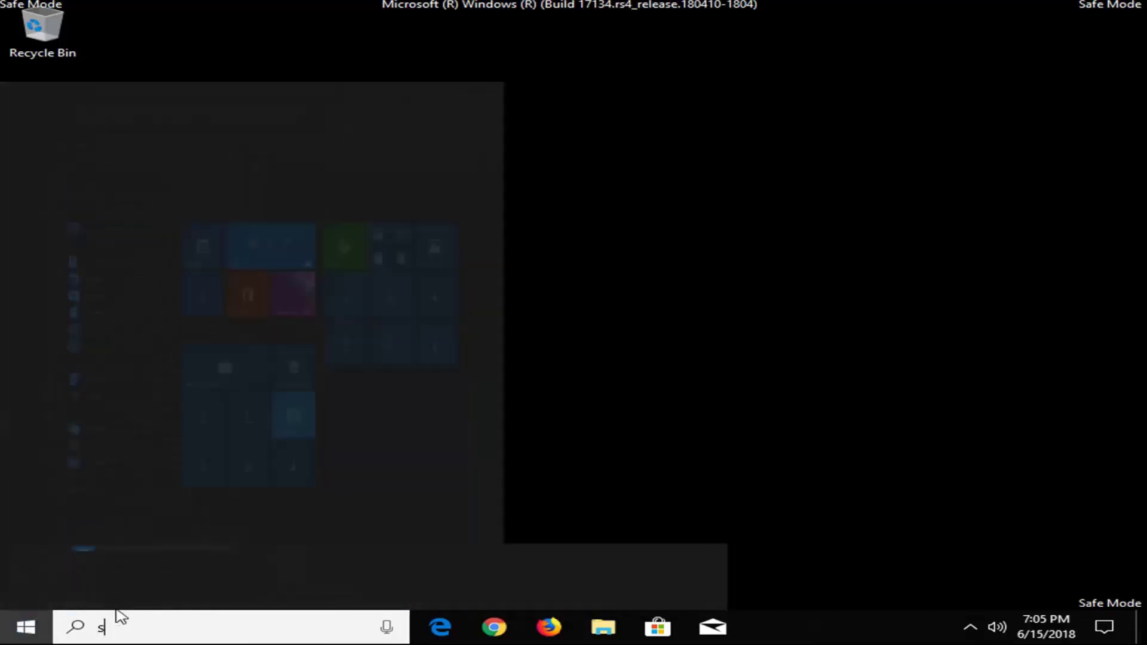
pyautogui.write('ettings')
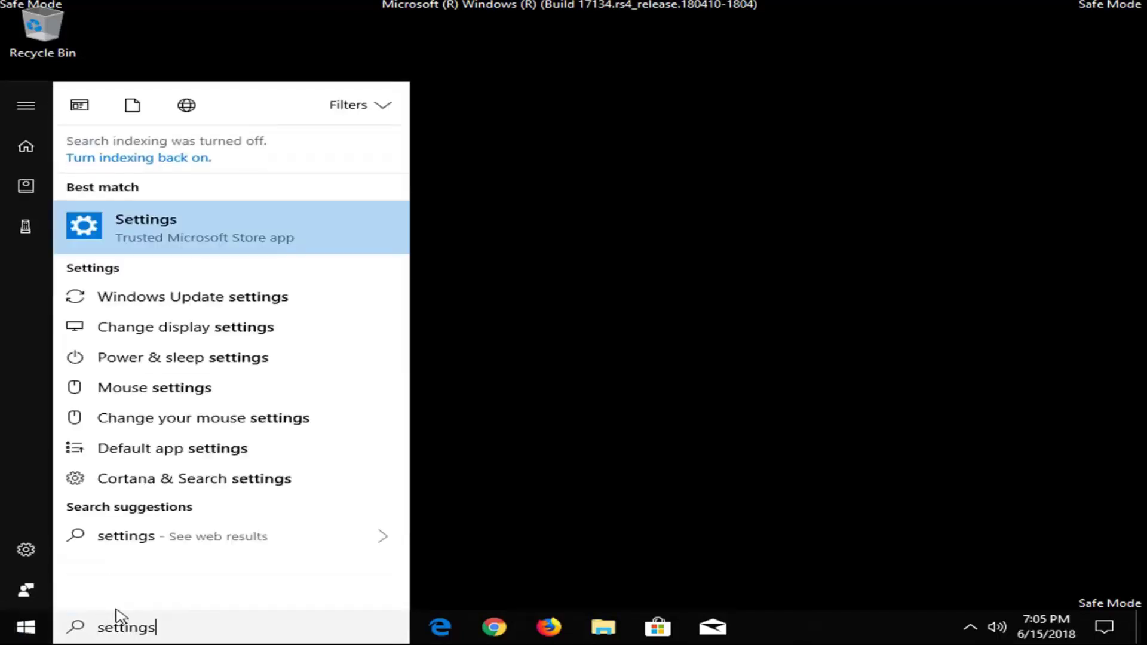
pyautogui.click(209, 230)
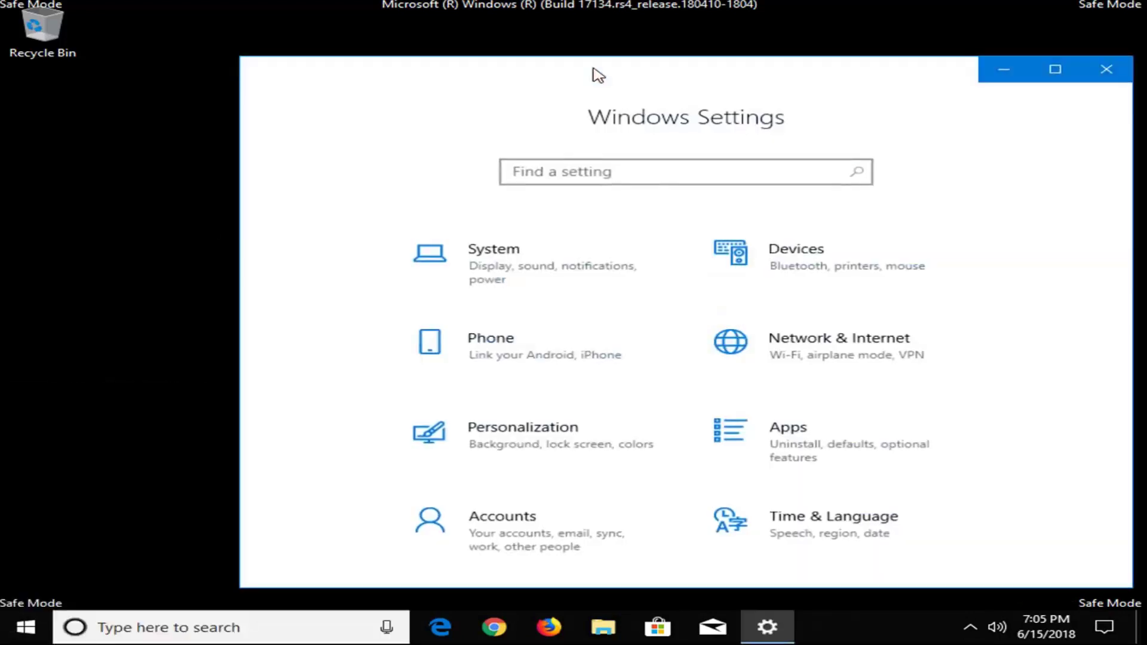
pyautogui.moveTo(594, 71); pyautogui.dragTo(528, 48)
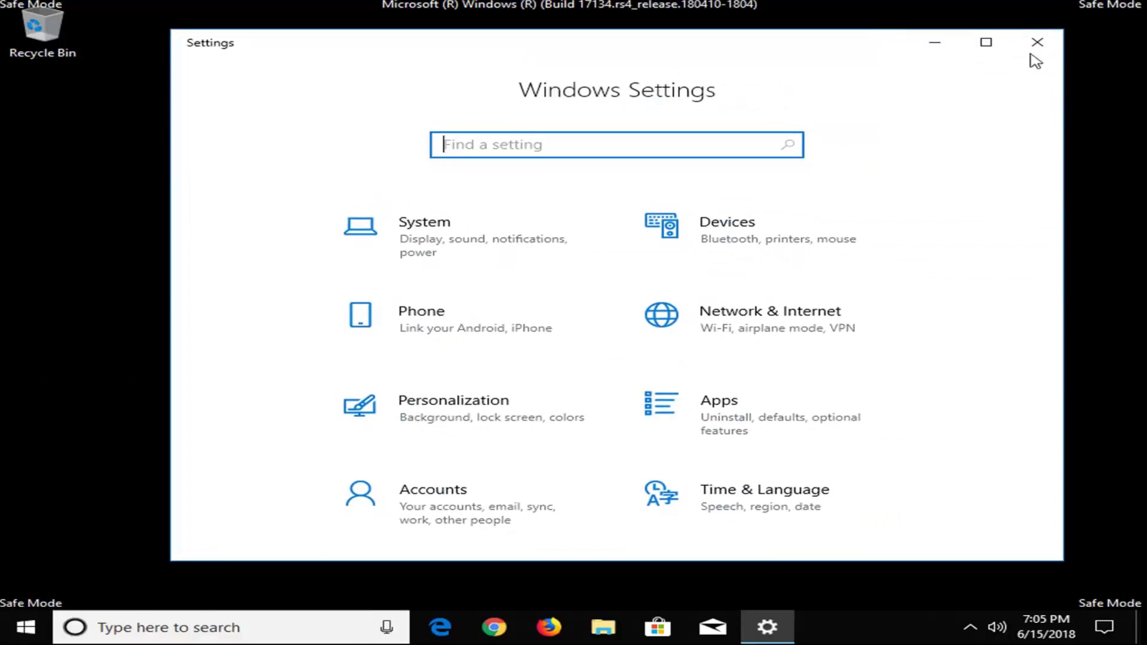
pyautogui.click(1054, 37)
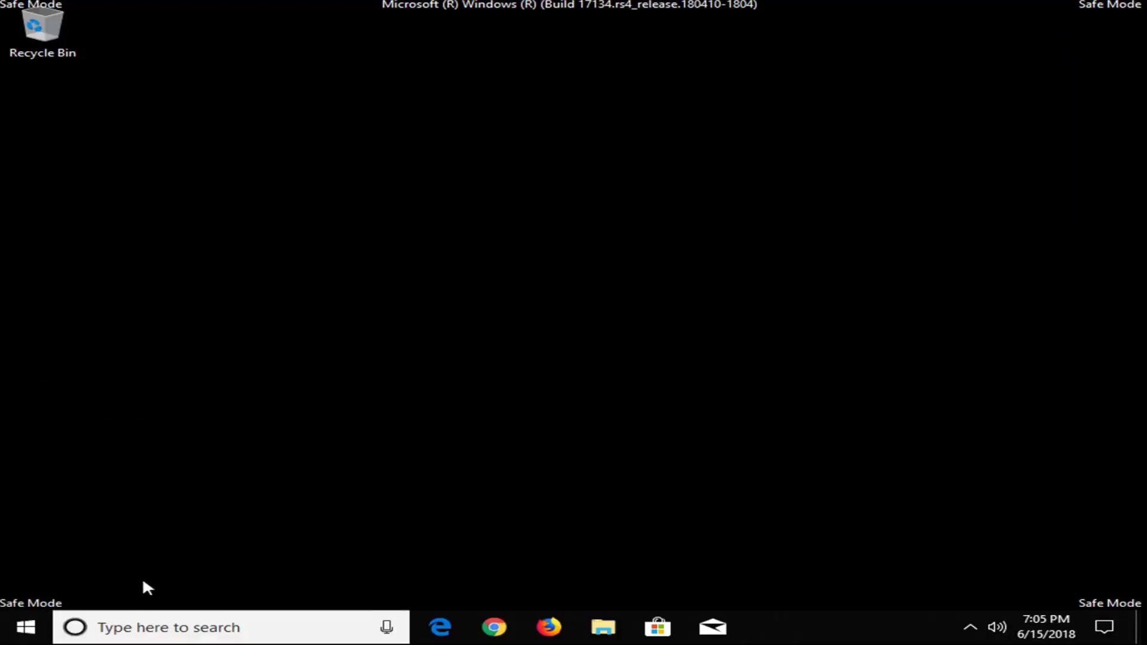
pyautogui.click(27, 628)
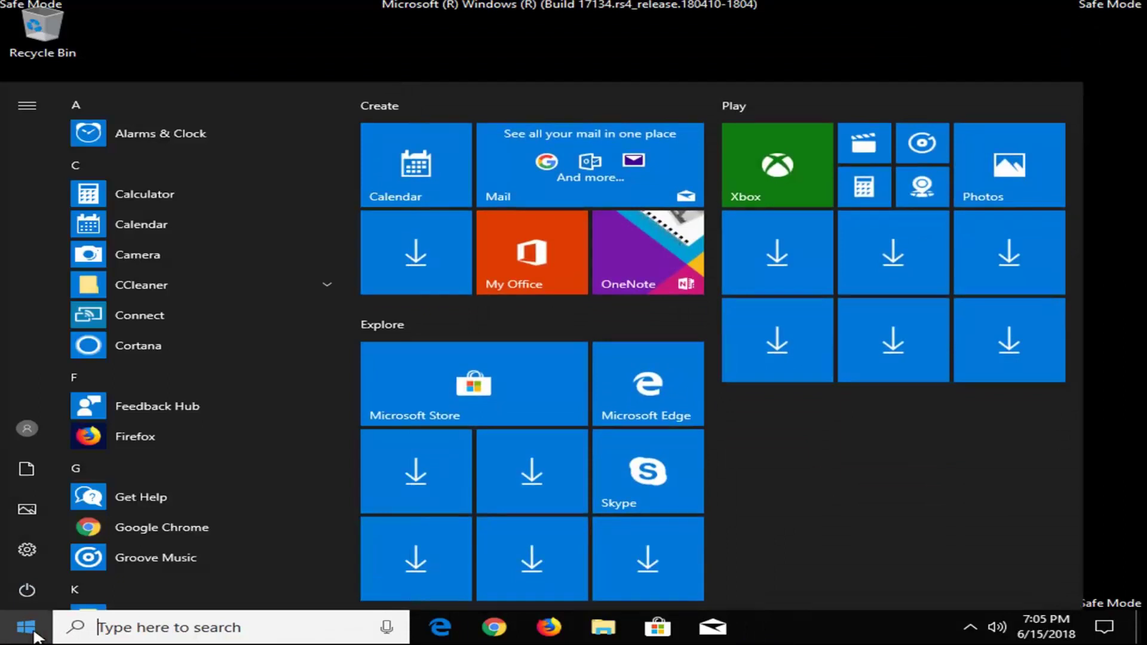
pyautogui.write('accounts')
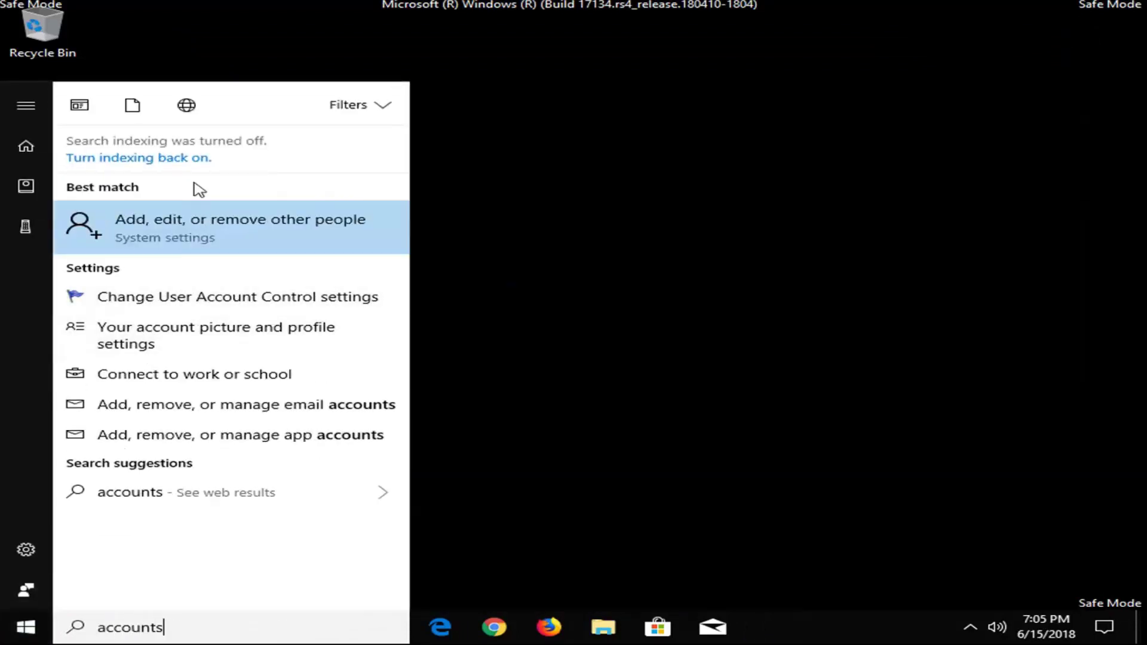
# - Open 'Add, edit, or remove other people', then view and scroll the Administrator's Your info page
pyautogui.click(300, 234)
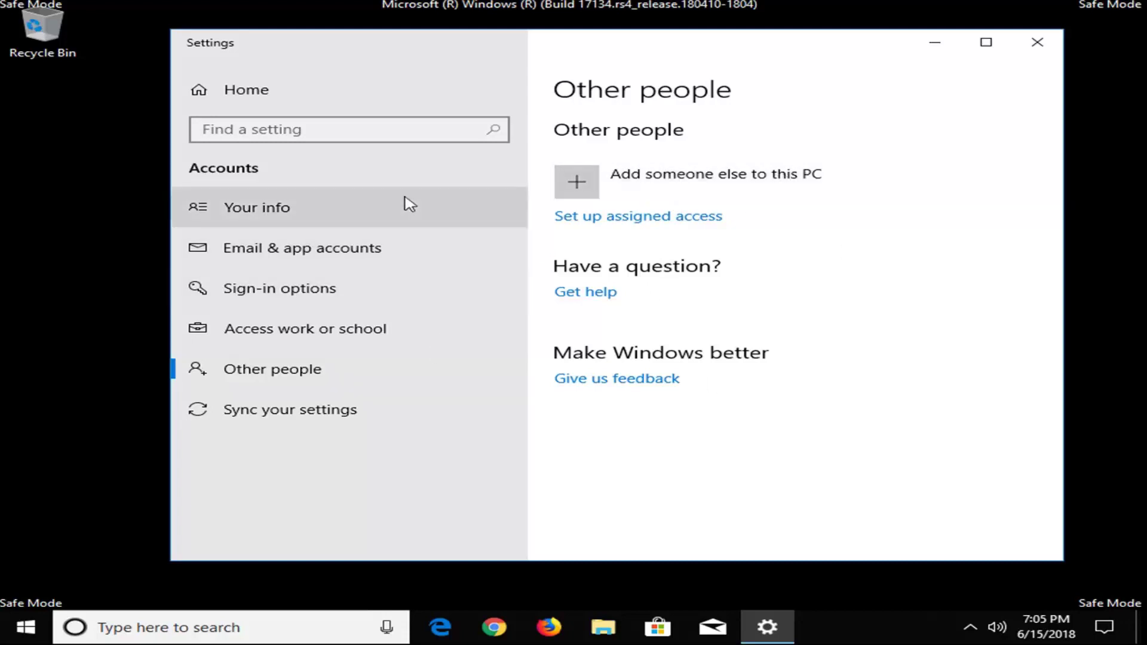
pyautogui.click(276, 214)
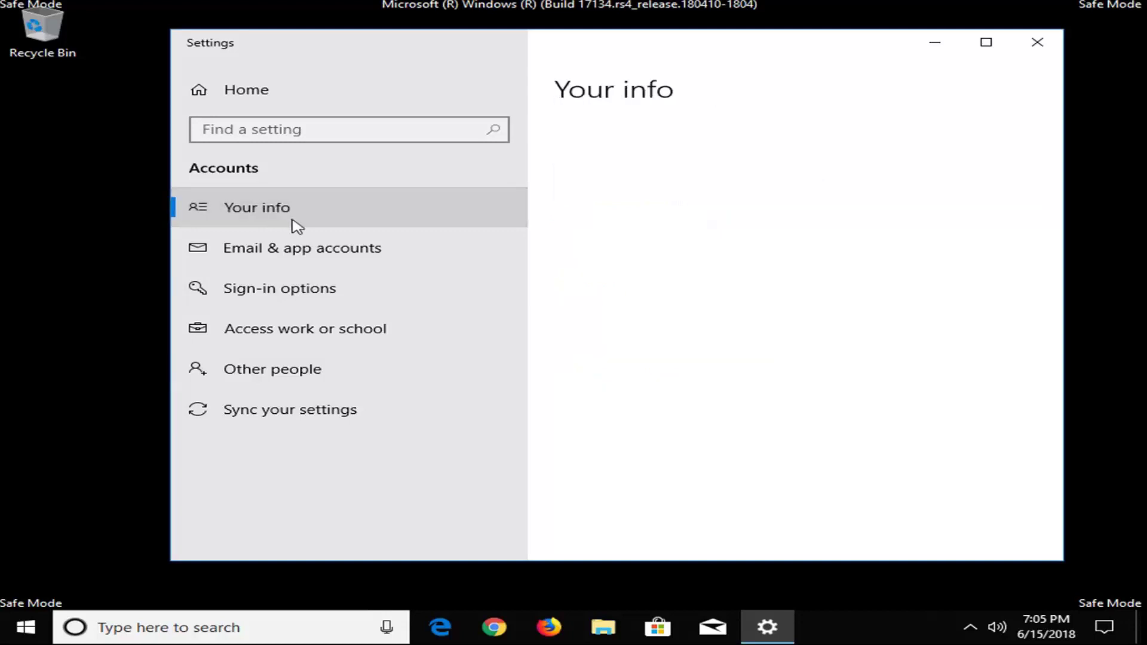
pyautogui.scroll(-2, 934, 325)
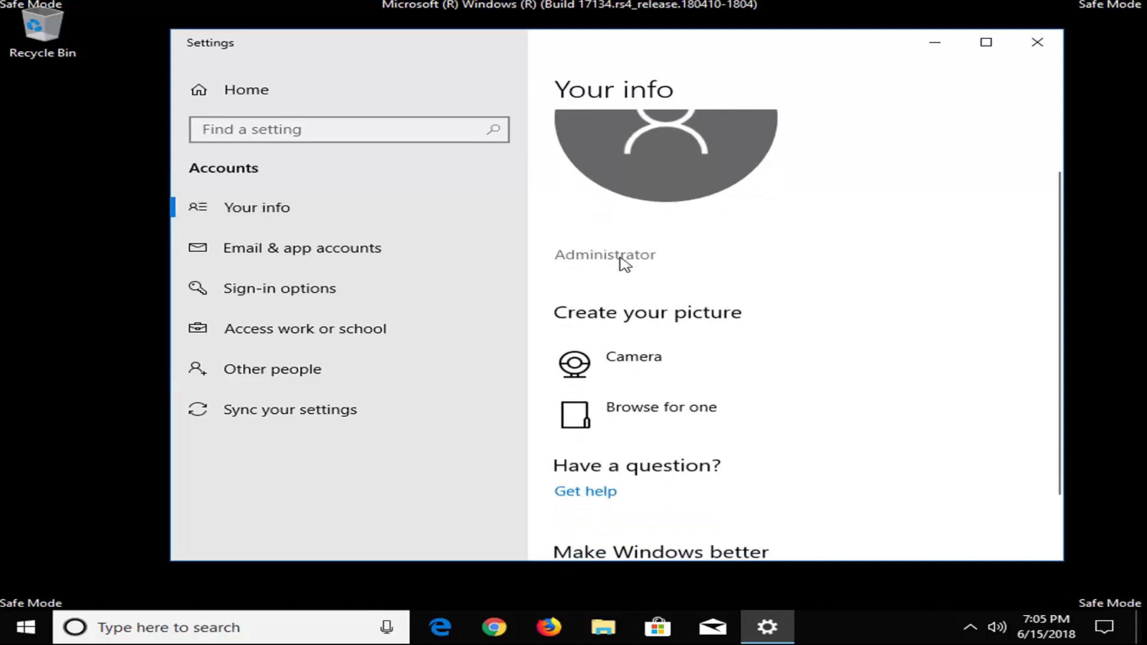
pyautogui.scroll(2, 624, 265)
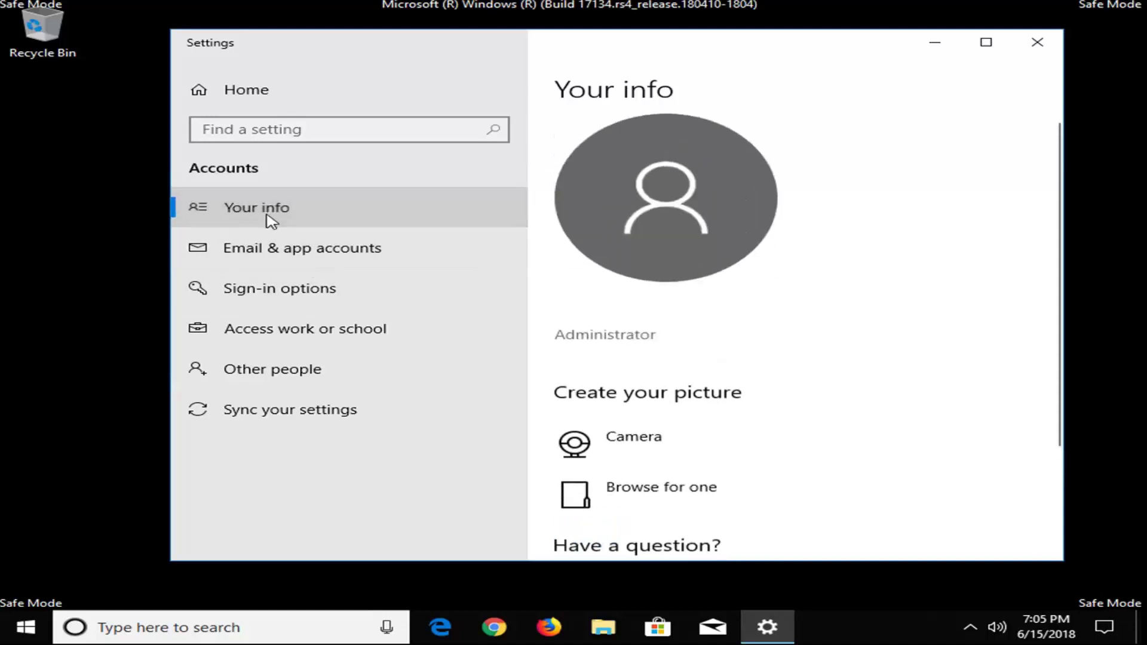
# - Try 'Add someone else to this PC' on Other people and dismiss the 'Something went wrong' error
pyautogui.click(278, 382)
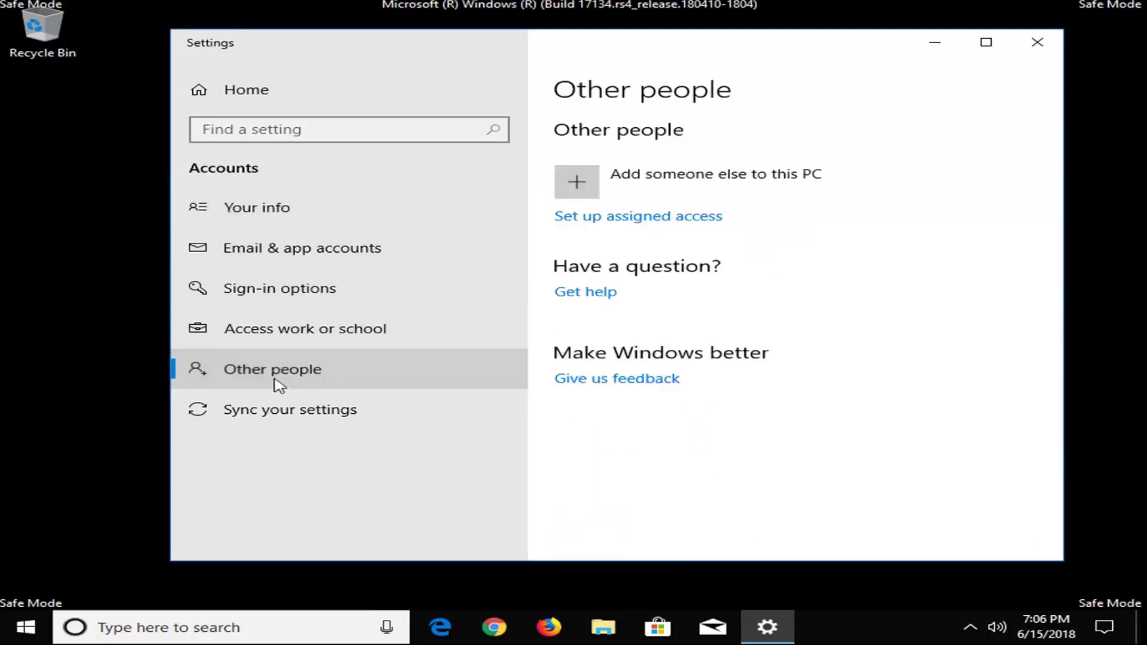
pyautogui.click(650, 179)
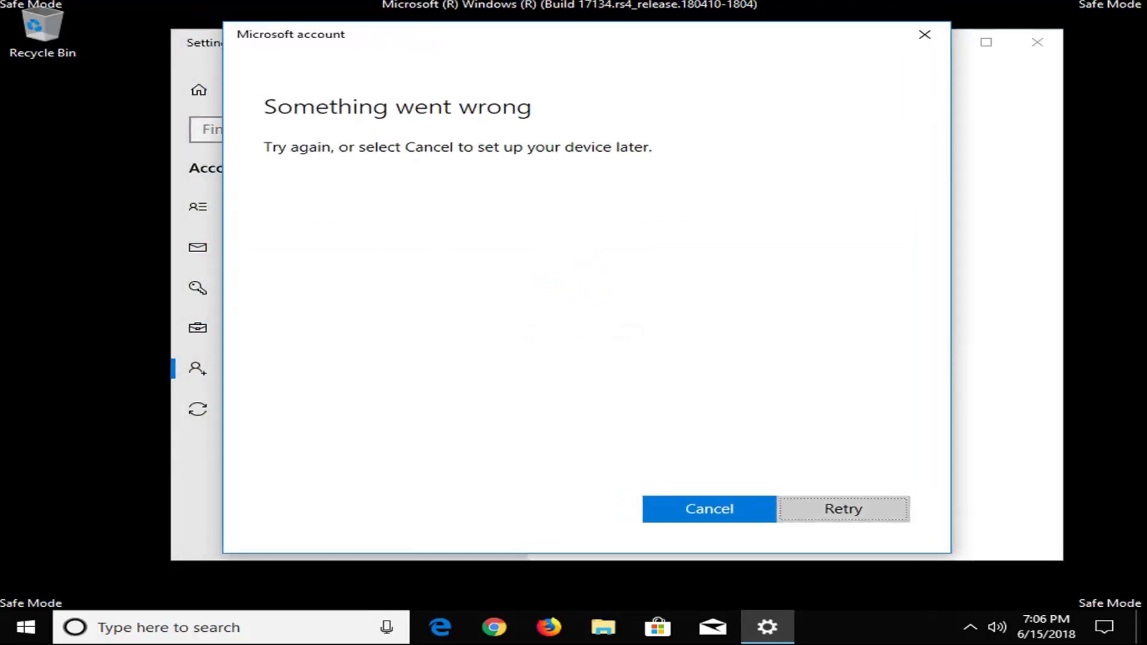
pyautogui.click(925, 34)
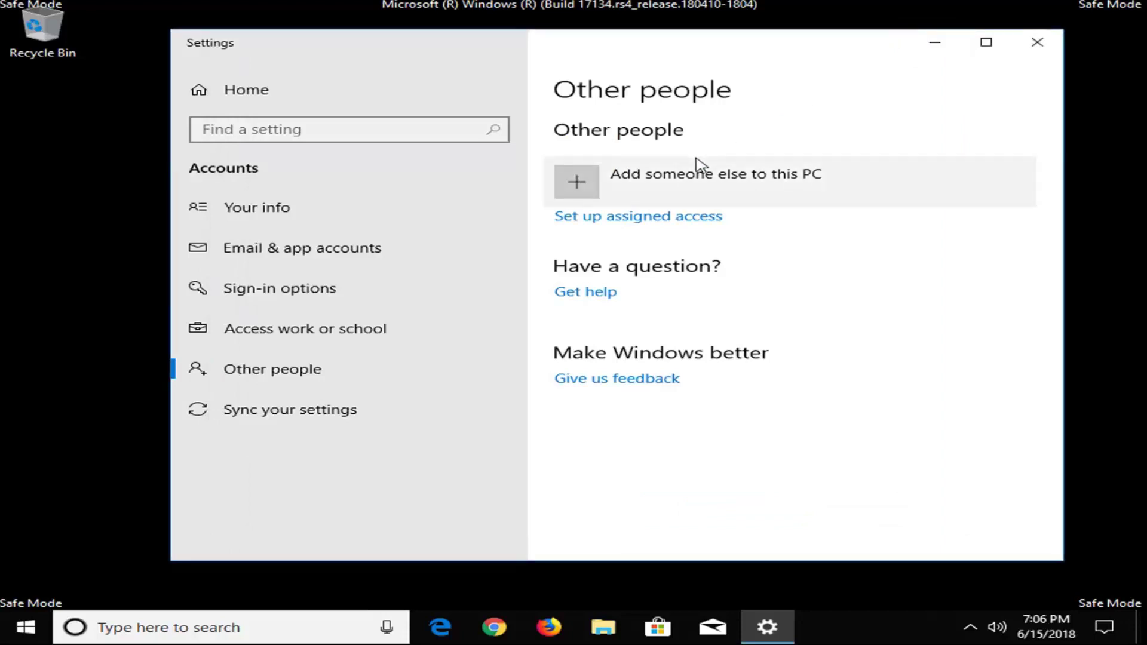
# - Close Settings, run System Configuration as administrator via msconfig search, then close it
pyautogui.click(1037, 41)
pyautogui.click(25, 628)
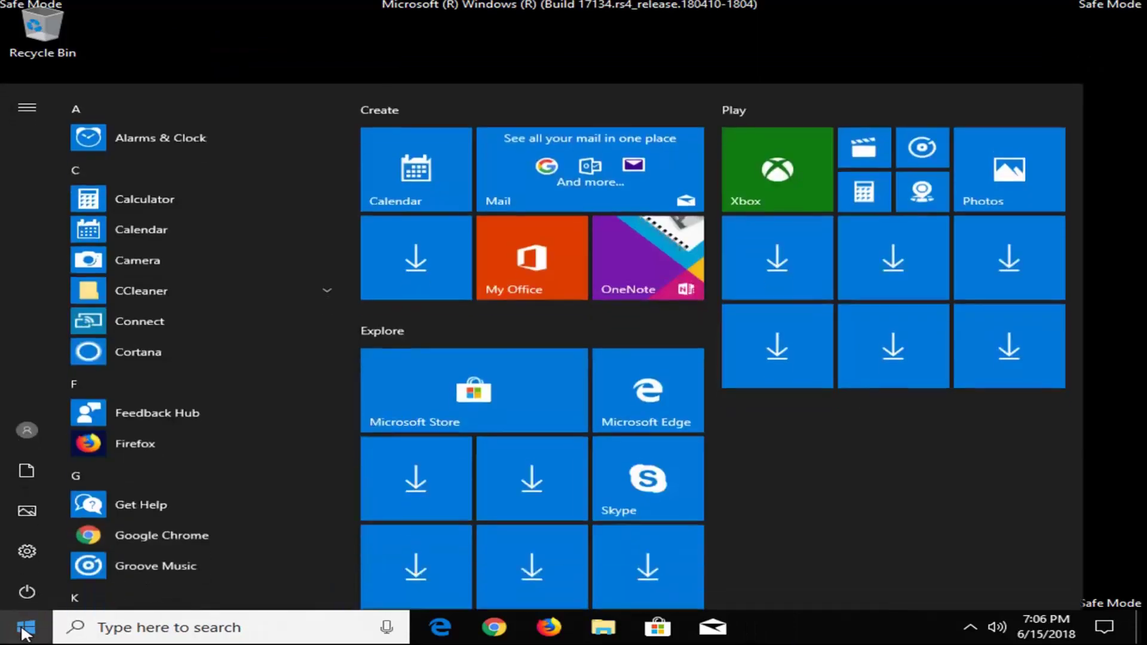
pyautogui.write('s')
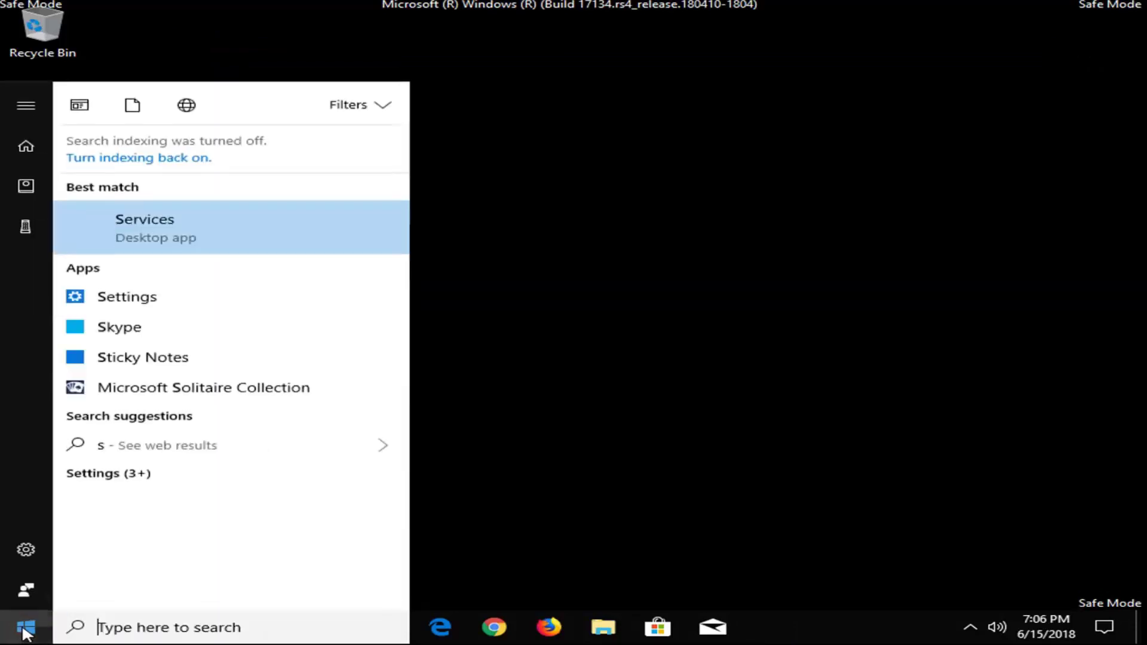
pyautogui.write('msconfig')
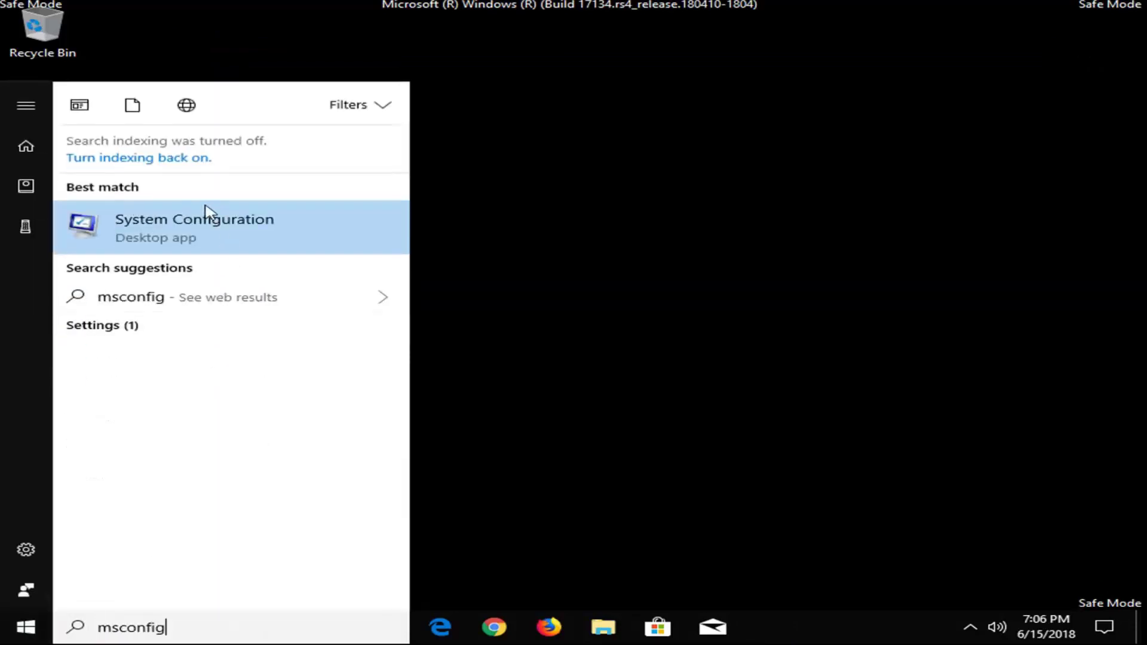
pyautogui.rightClick(158, 229)
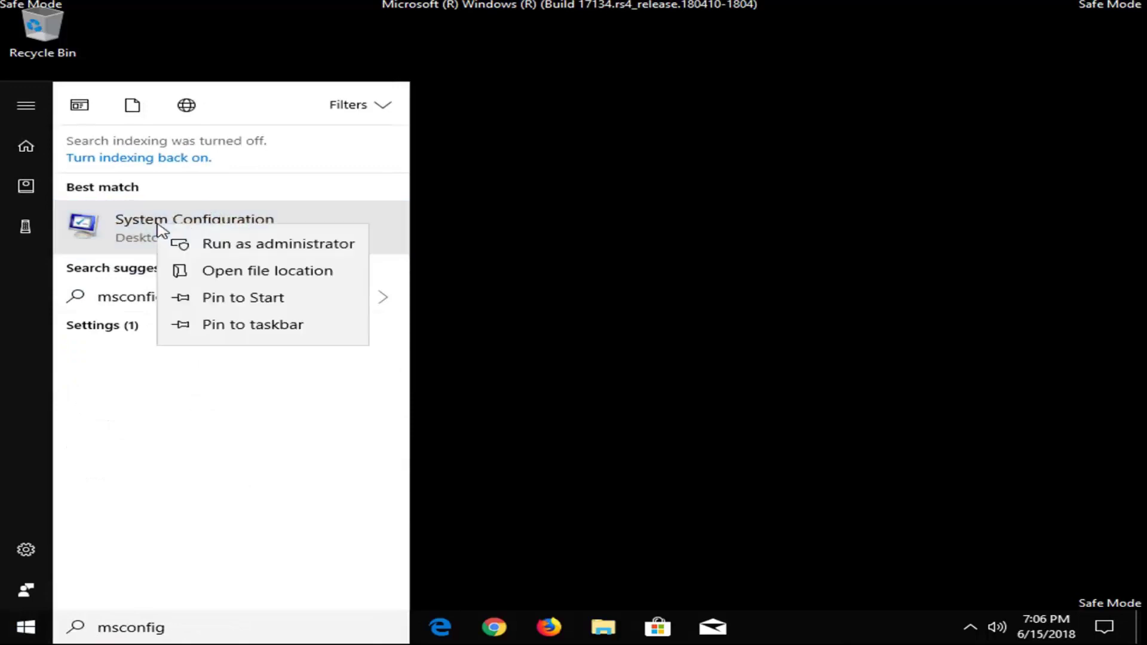
pyautogui.click(226, 244)
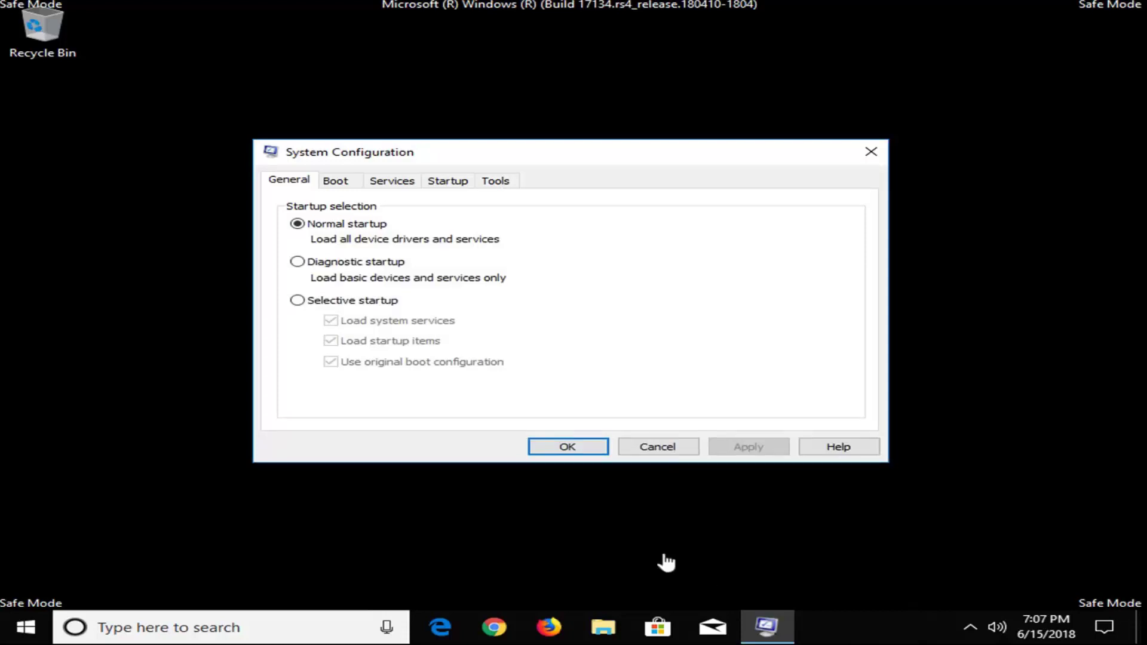
pyautogui.click(866, 150)
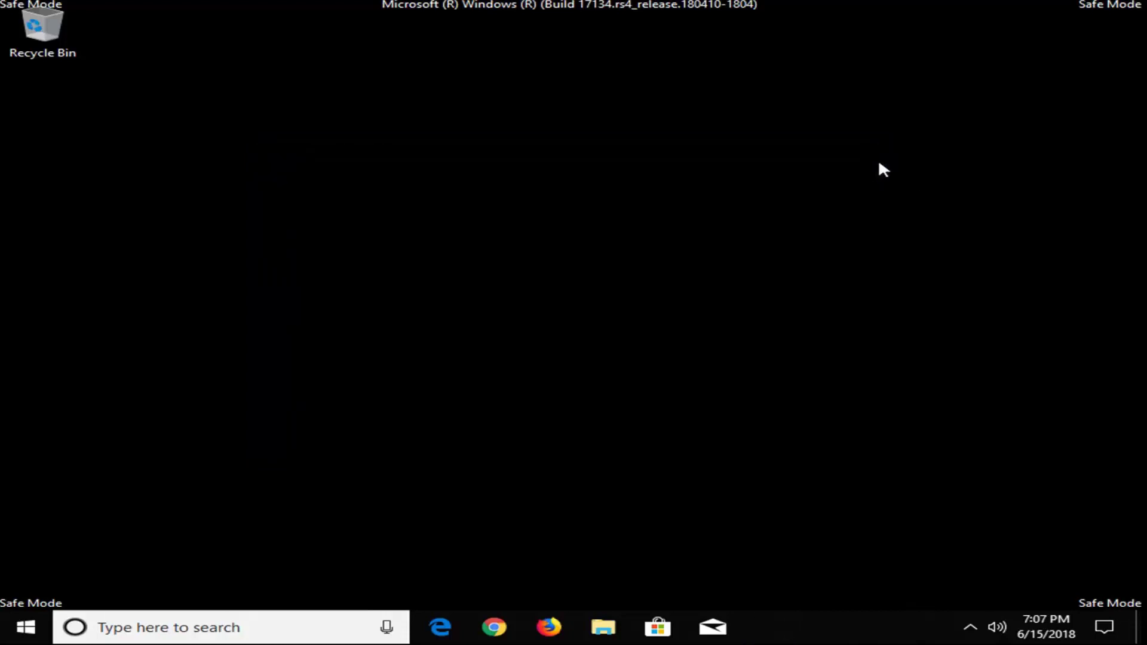